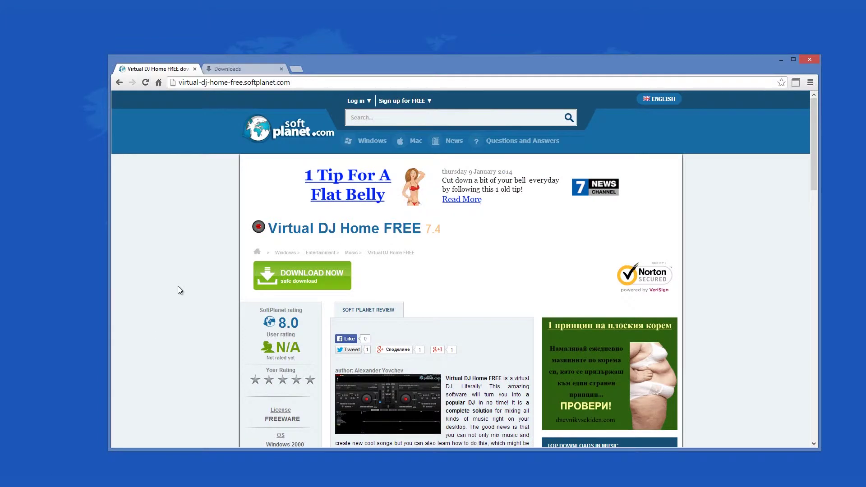
Scroll down the SoftPlanet Virtual DJ Home FREE 7.4 page and back to the top
{"action": "scroll", "coordinate": [180, 291], "scroll_direction": "down", "scroll_amount": 5}
{"action": "scroll", "coordinate": [183, 297], "scroll_direction": "down", "scroll_amount": 6}
{"action": "scroll", "coordinate": [183, 297], "scroll_direction": "up", "scroll_amount": 12}
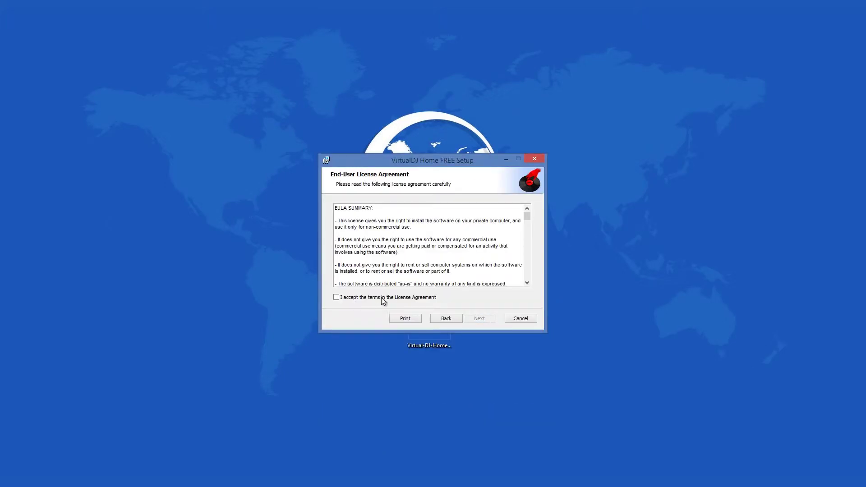
Accept the licence, choose the Typical setup, install VirtualDJ Home FREE and finish the wizard
{"action": "left_click", "coordinate": [480, 315]}
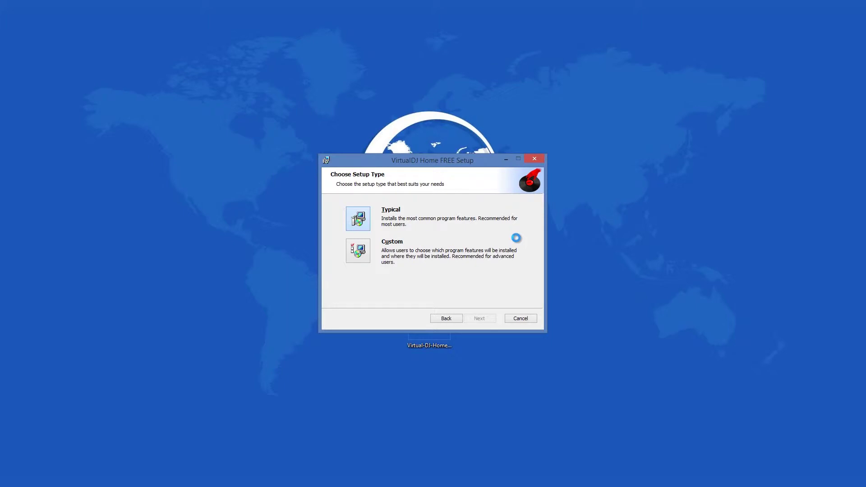
{"action": "key", "text": "Return"}
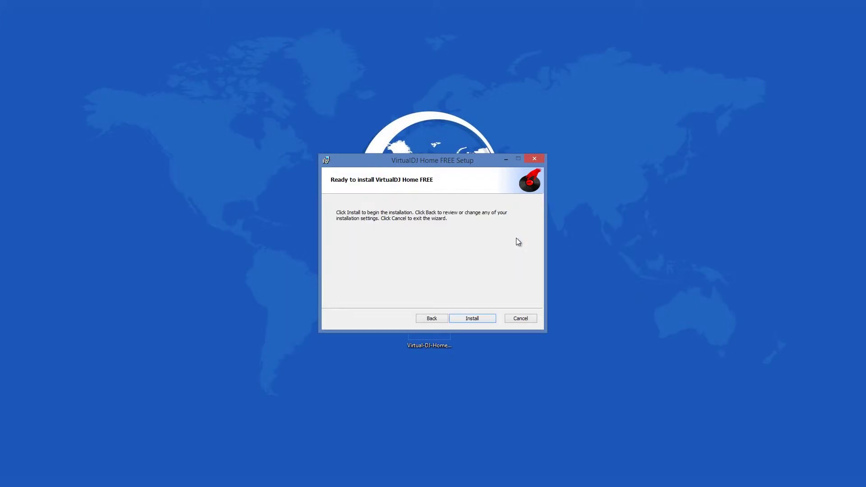
{"action": "left_click", "coordinate": [477, 319]}
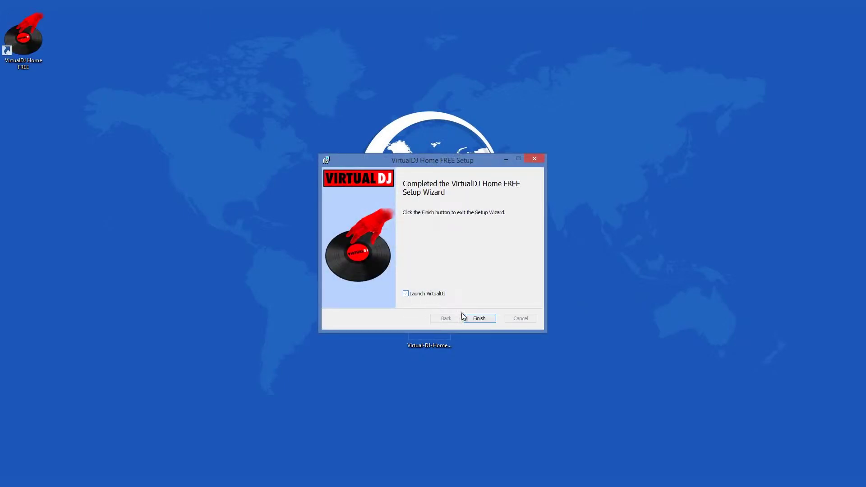
{"action": "left_click", "coordinate": [463, 315]}
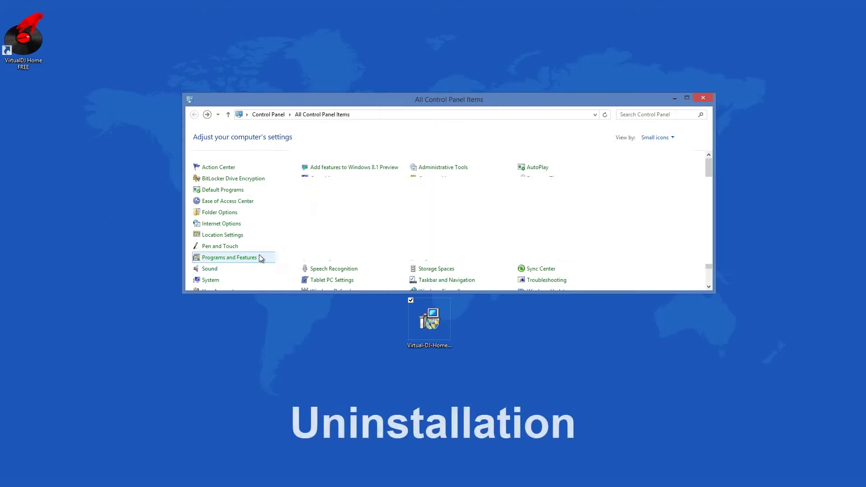
Open Programs and Features and jump to VirtualDJ Home FREE in the installed programs list
{"action": "left_click", "coordinate": [229, 258]}
{"action": "left_click", "coordinate": [317, 237]}
{"action": "key", "text": "v"}
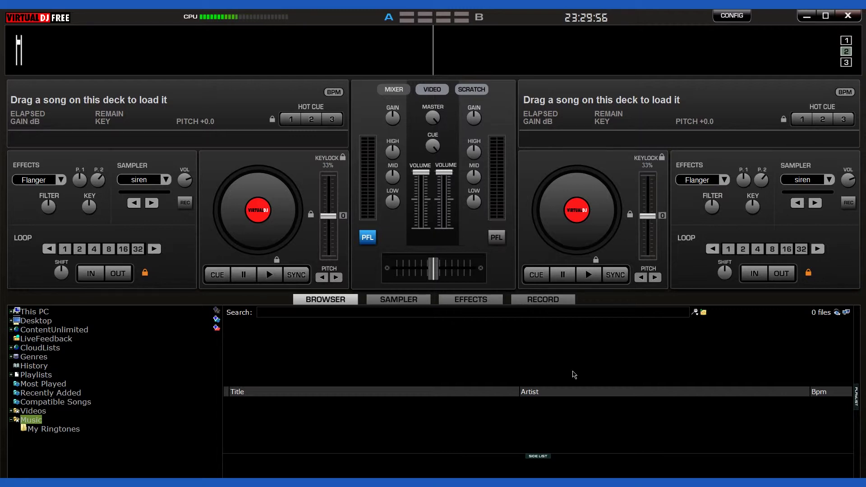
Browse deck A's Effects and Sampler lists, then set deck A's pitch to -17.0
{"action": "left_click", "coordinate": [59, 181]}
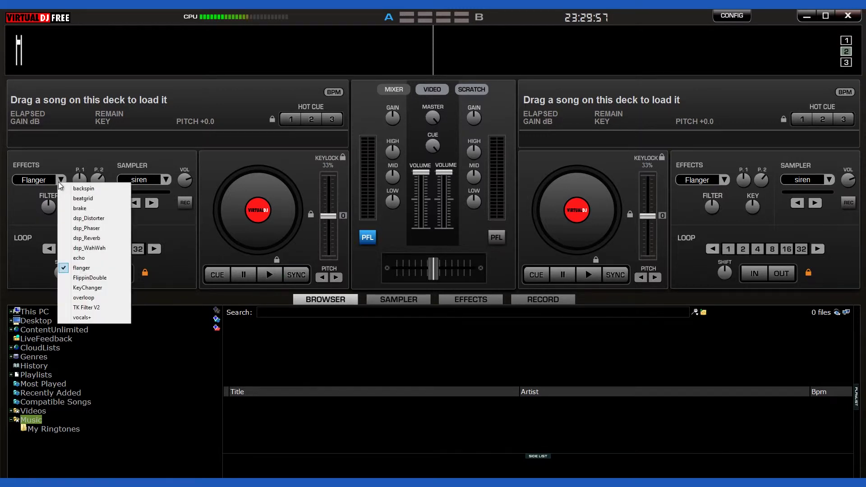
{"action": "left_click", "coordinate": [167, 180]}
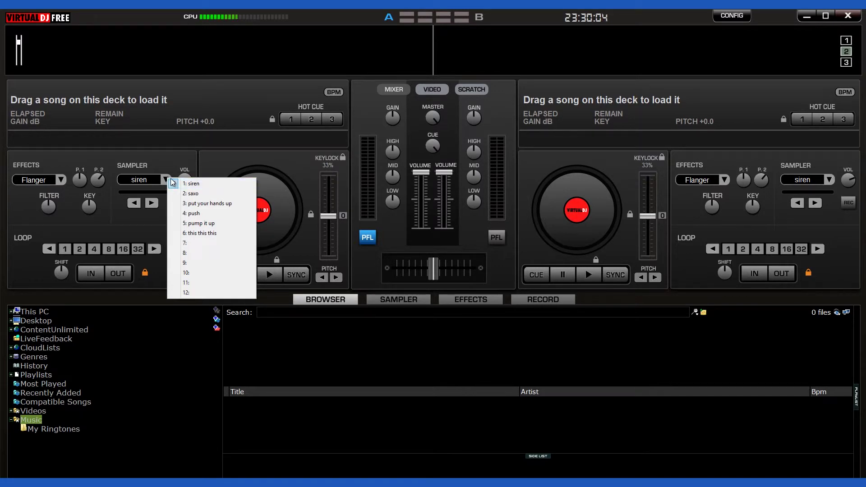
{"action": "left_click", "coordinate": [383, 94]}
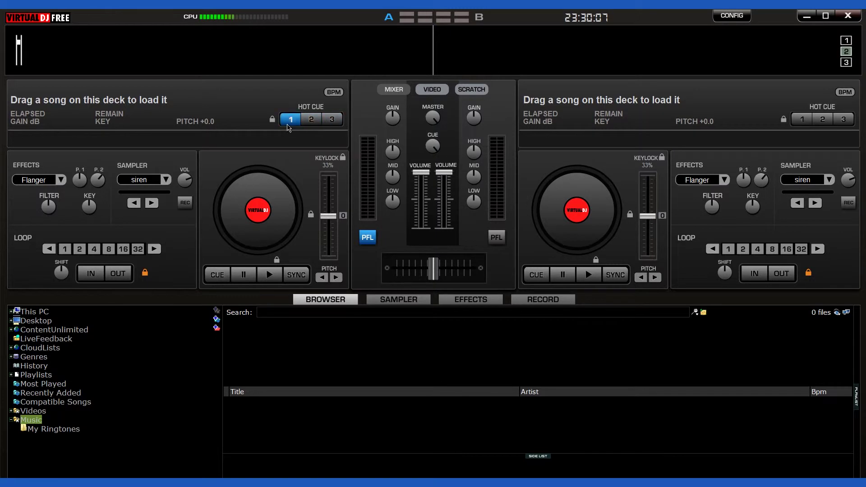
{"action": "left_click_drag", "start_coordinate": [325, 219], "coordinate": [326, 199]}
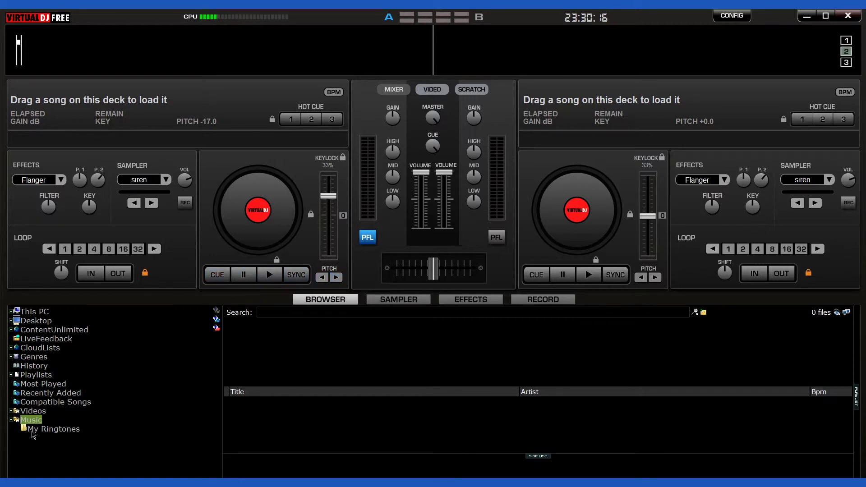
Load the VirtualDJ track from the Videos > mp3 folder onto deck A and play it
{"action": "left_click", "coordinate": [47, 431]}
{"action": "left_click", "coordinate": [35, 413]}
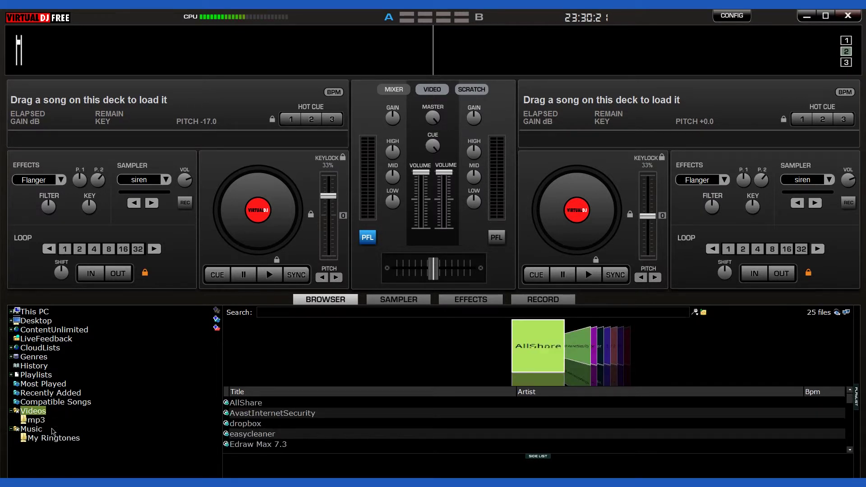
{"action": "left_click", "coordinate": [40, 421]}
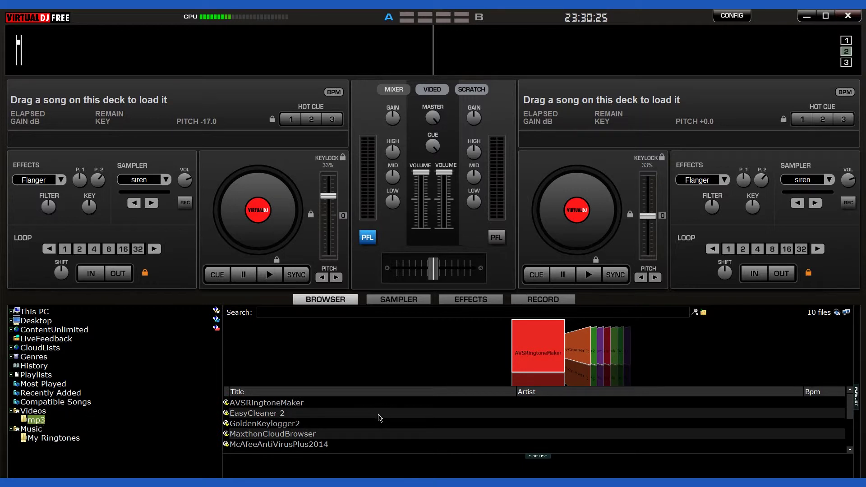
{"action": "scroll", "coordinate": [378, 420], "scroll_direction": "down", "scroll_amount": 3}
{"action": "double_click", "coordinate": [253, 435]}
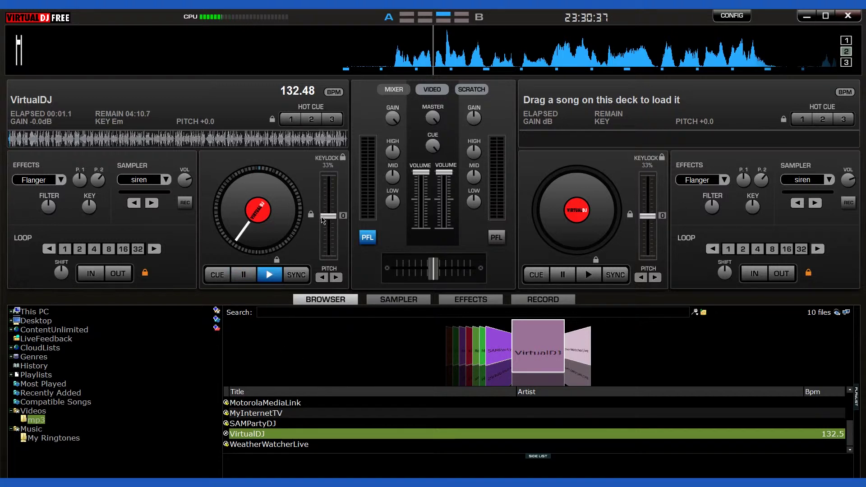
Slow deck A to pitch -21.8 (103.60 BPM), refocus deck A and mark a loop start
{"action": "left_click_drag", "start_coordinate": [332, 222], "coordinate": [336, 192]}
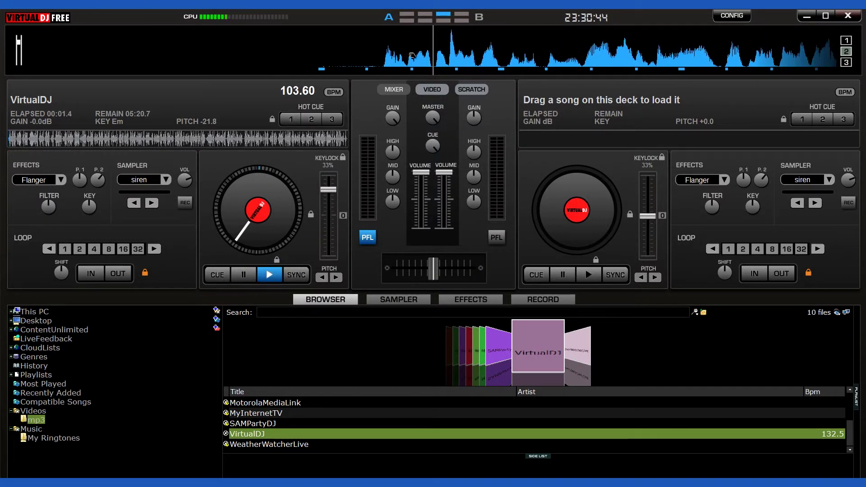
{"action": "left_click", "coordinate": [427, 17]}
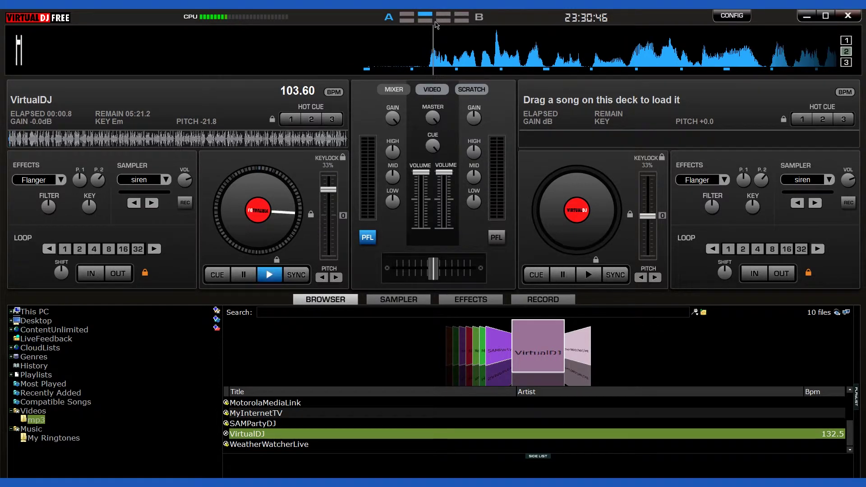
{"action": "left_click", "coordinate": [479, 18]}
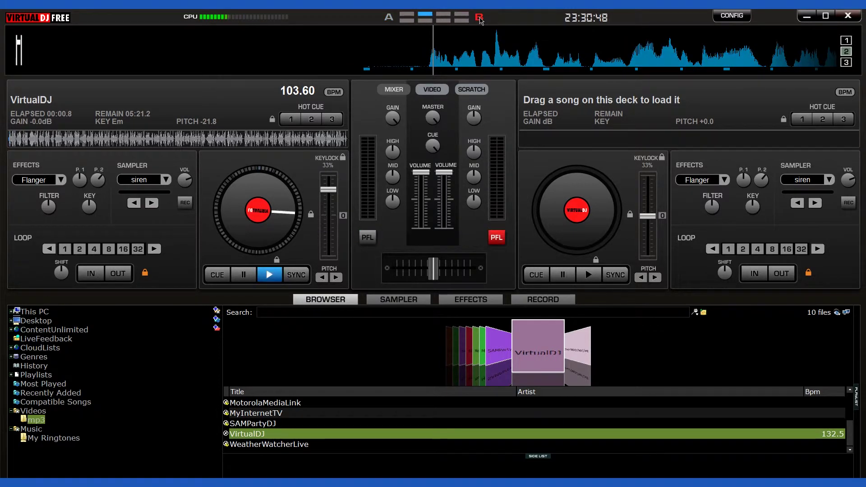
{"action": "left_click", "coordinate": [388, 19]}
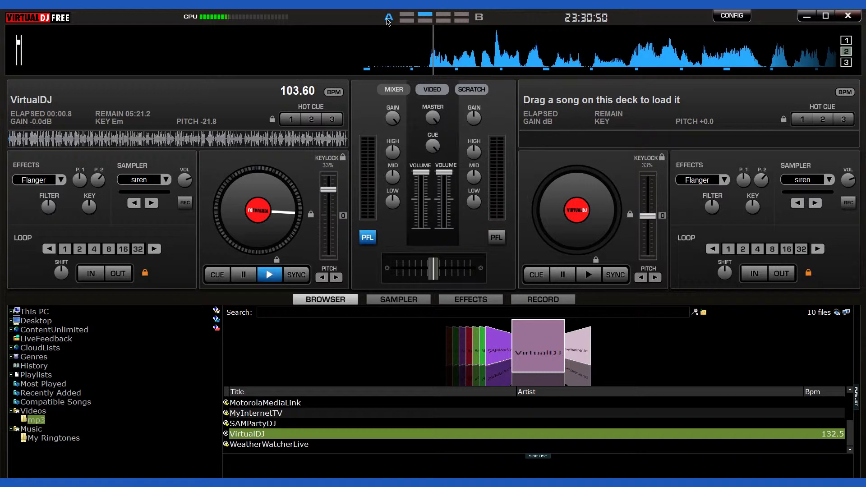
{"action": "left_click", "coordinate": [91, 274]}
Close deck A's loop, switch its effect from Flanger to Wah Wah and extend the loop to 32 beats
{"action": "left_click", "coordinate": [94, 249]}
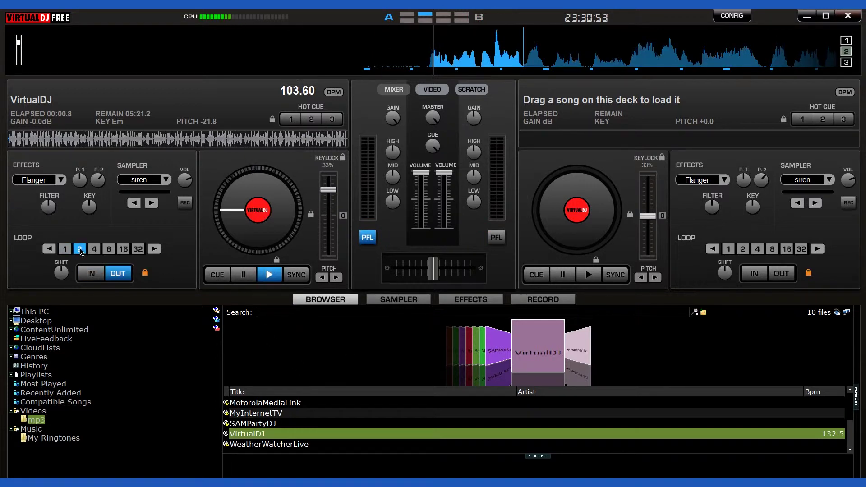
{"action": "left_click", "coordinate": [64, 180]}
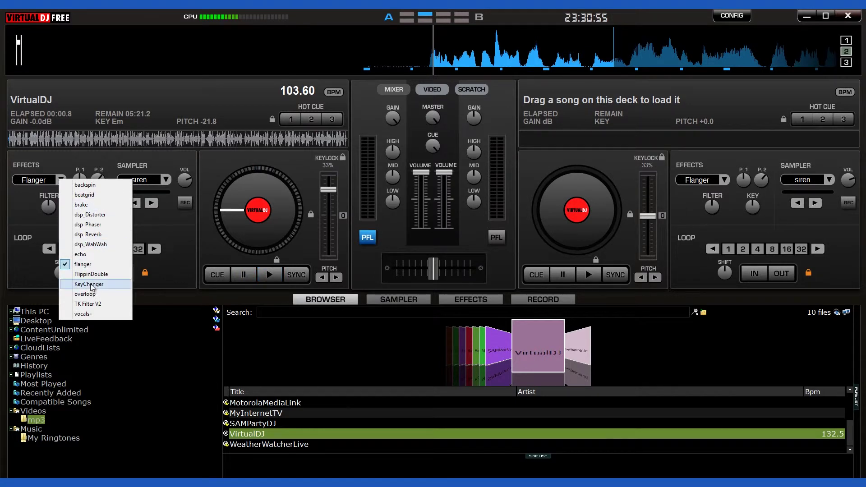
{"action": "left_click", "coordinate": [96, 245]}
{"action": "left_click", "coordinate": [138, 249]}
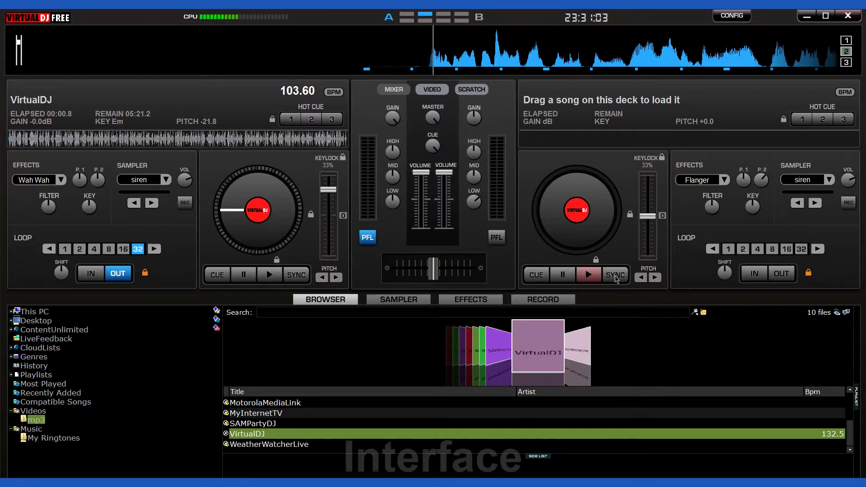
{"action": "left_click", "coordinate": [732, 16]}
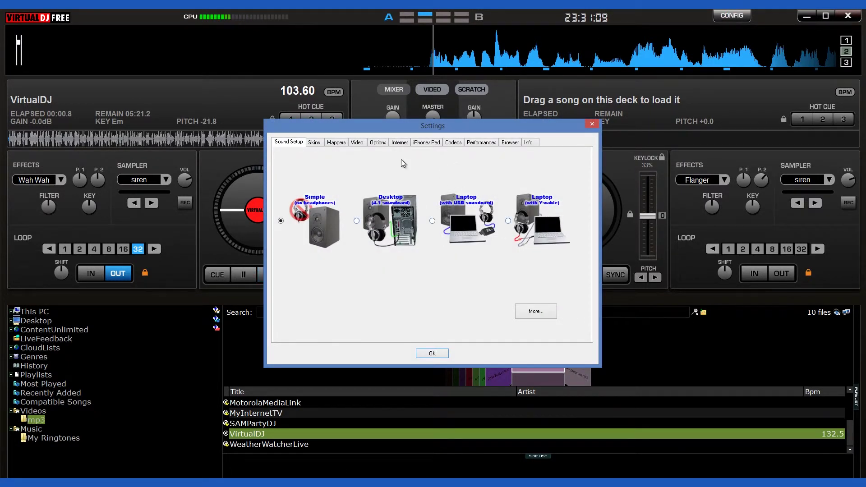
Close the Settings dialog and step through the Sampler, Effects and Record panels
{"action": "left_click", "coordinate": [592, 124]}
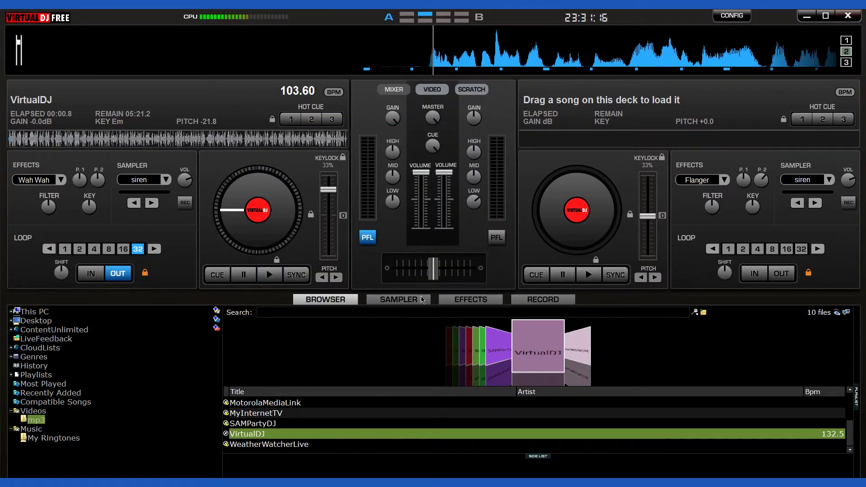
{"action": "left_click", "coordinate": [399, 300]}
{"action": "left_click", "coordinate": [486, 302]}
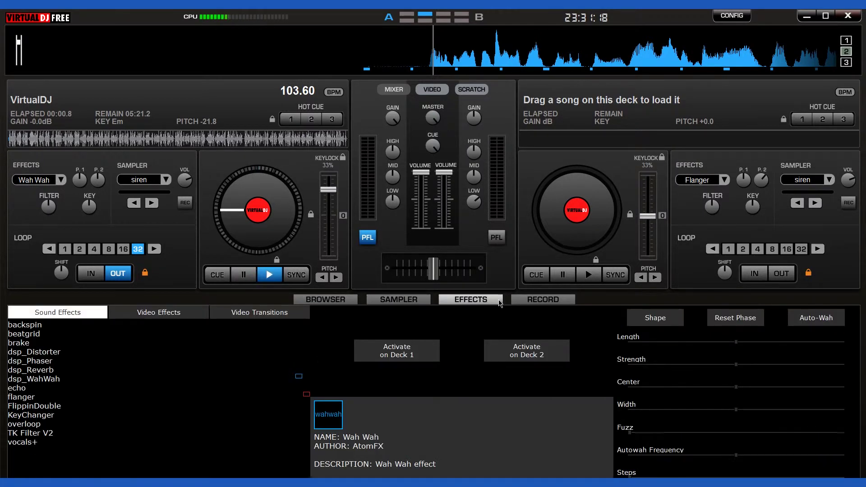
{"action": "left_click", "coordinate": [530, 301]}
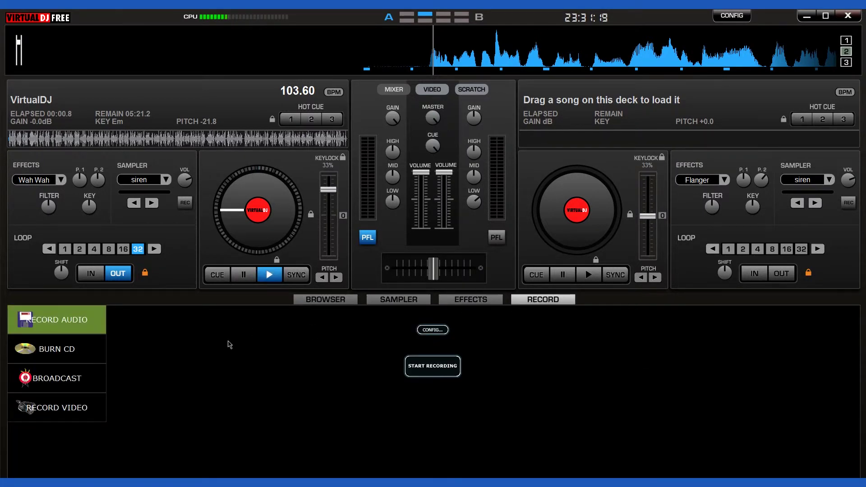
Show the Sampler pads, play deck A's VirtualDJ track and jump it to about 3:00
{"action": "left_click", "coordinate": [312, 302]}
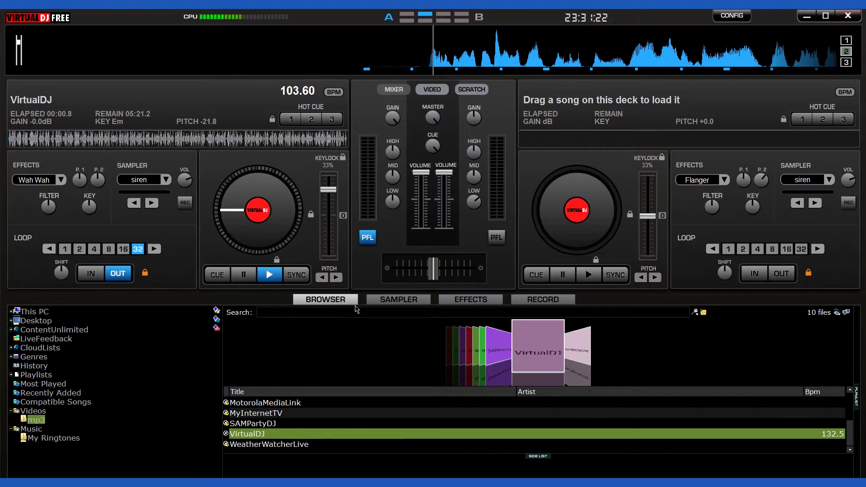
{"action": "left_click", "coordinate": [380, 305]}
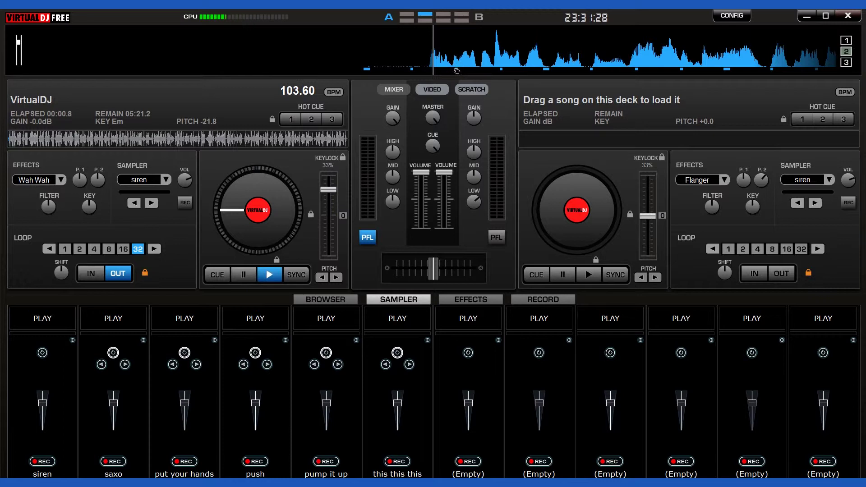
{"action": "key", "text": "space"}
{"action": "key", "text": "space"}
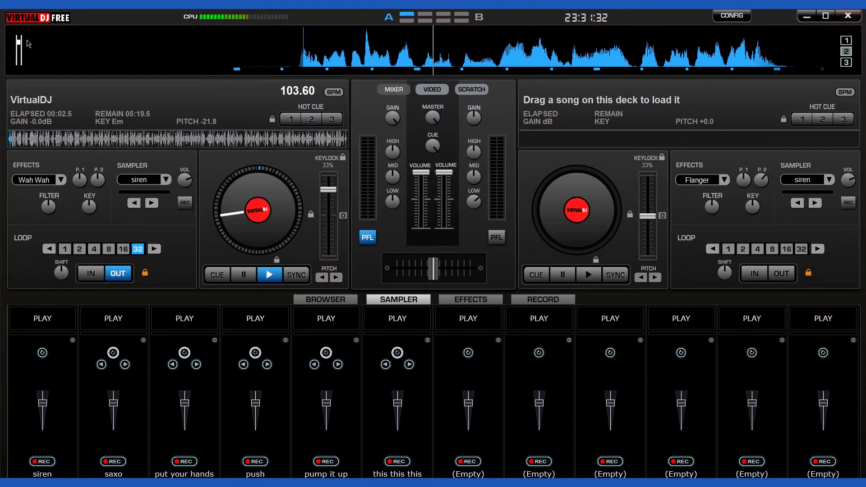
{"action": "left_click_drag", "start_coordinate": [20, 44], "coordinate": [21, 47]}
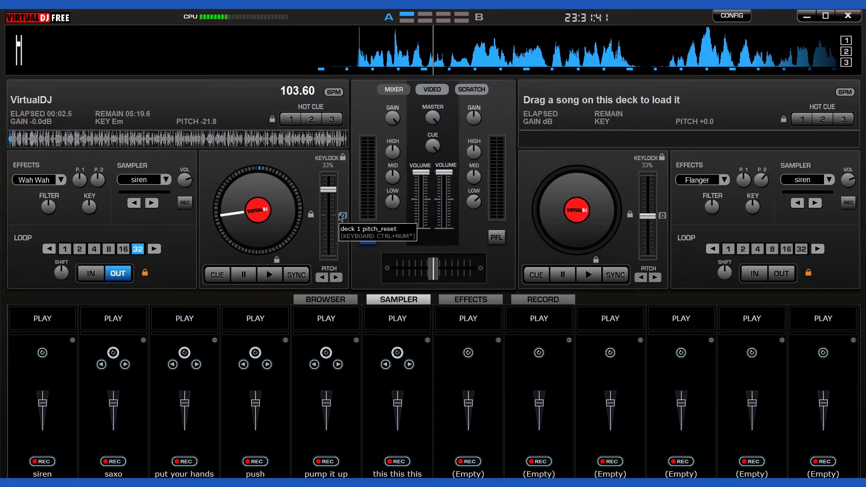
{"action": "left_click", "coordinate": [202, 140]}
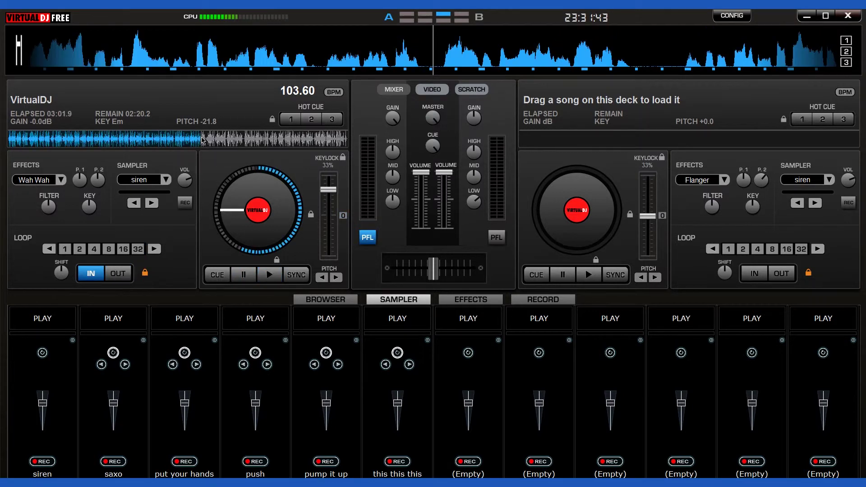
Jump deck A's track to 03:41.6 and bring back the mp3 file browser
{"action": "left_click", "coordinate": [242, 143]}
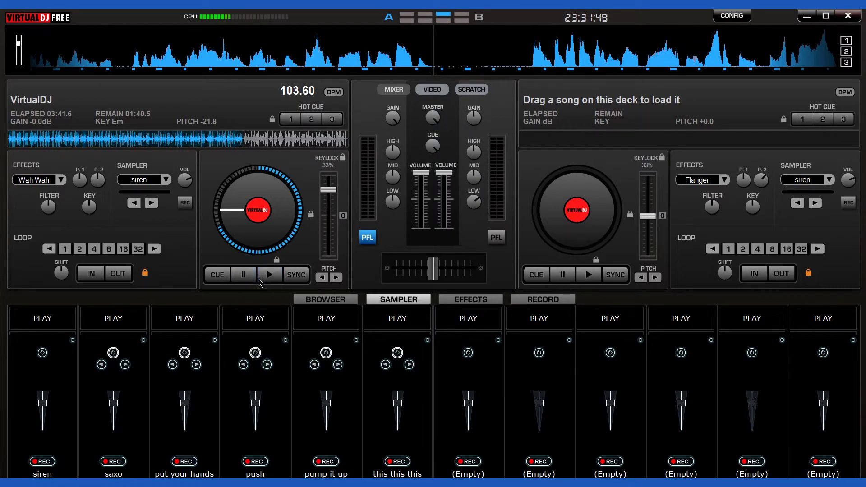
{"action": "left_click", "coordinate": [323, 300]}
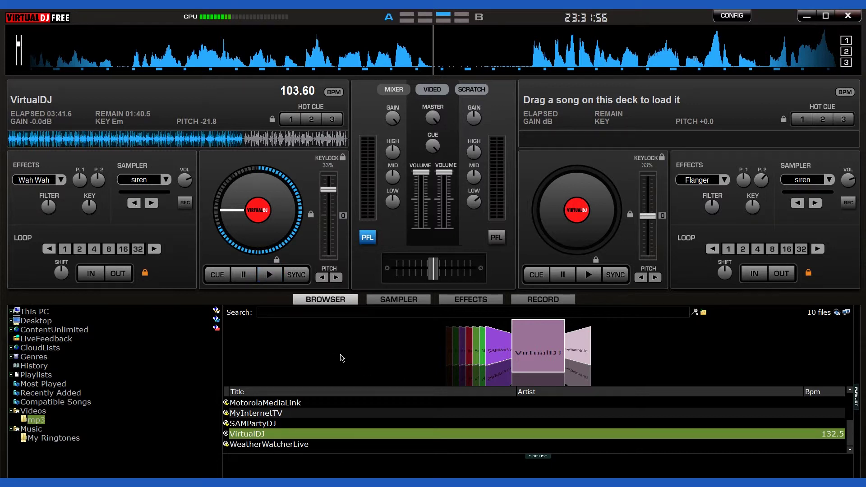
Browse the Sampler, Effects and Record panels in turn
{"action": "left_click", "coordinate": [398, 306]}
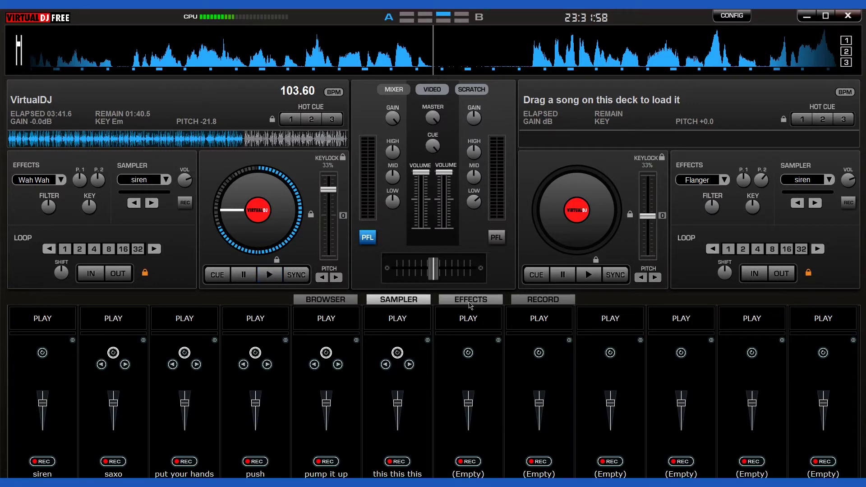
{"action": "left_click", "coordinate": [471, 300]}
{"action": "left_click", "coordinate": [551, 300]}
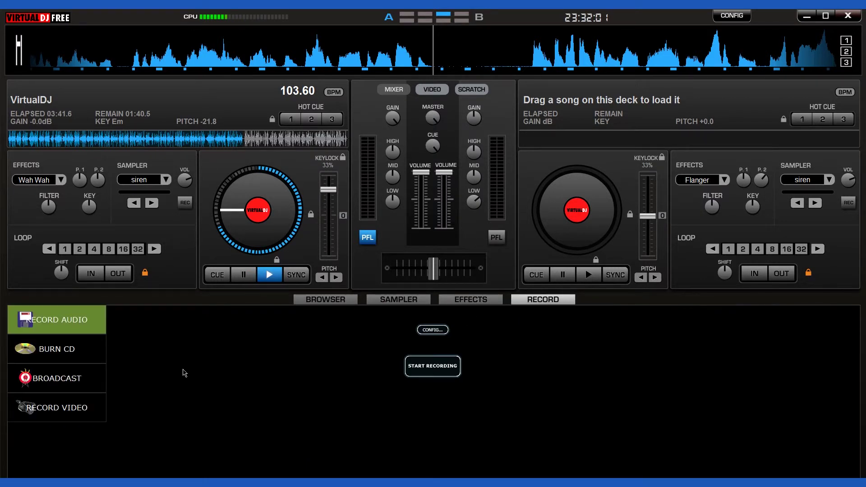
Try Burn CD and Record Video, settle on Broadcast as the recording target, and open Settings
{"action": "left_click", "coordinate": [84, 358]}
{"action": "left_click", "coordinate": [94, 402]}
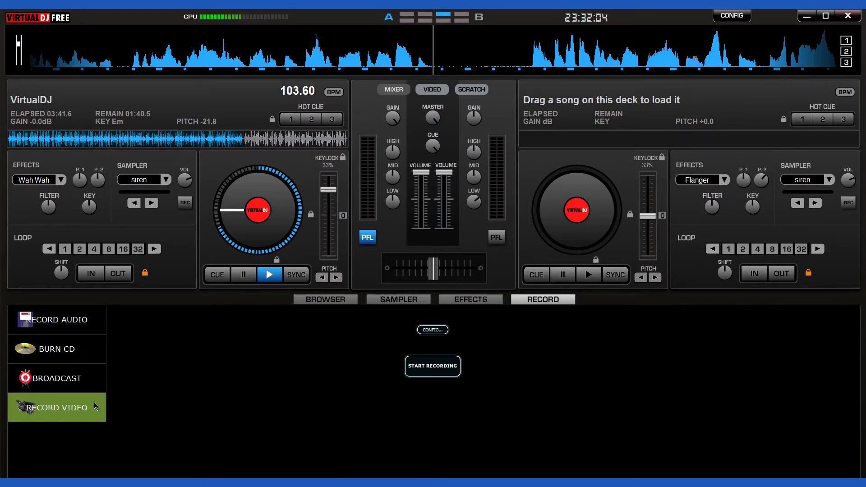
{"action": "left_click", "coordinate": [91, 379]}
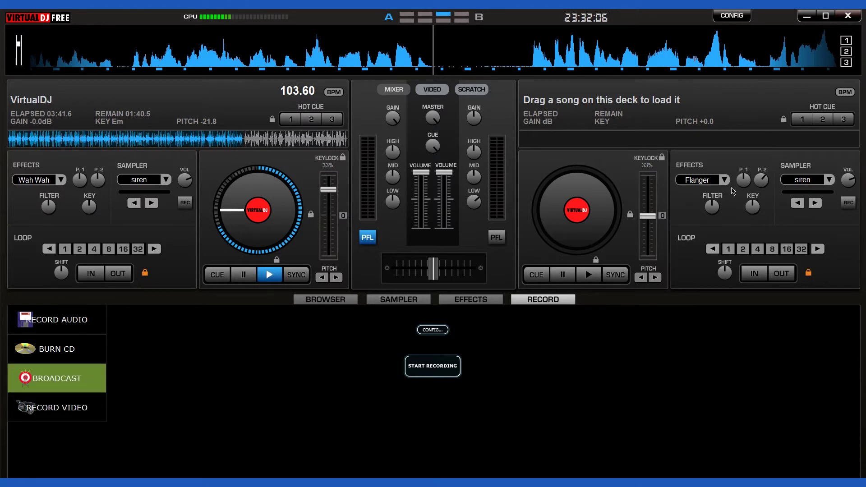
{"action": "left_click", "coordinate": [728, 17]}
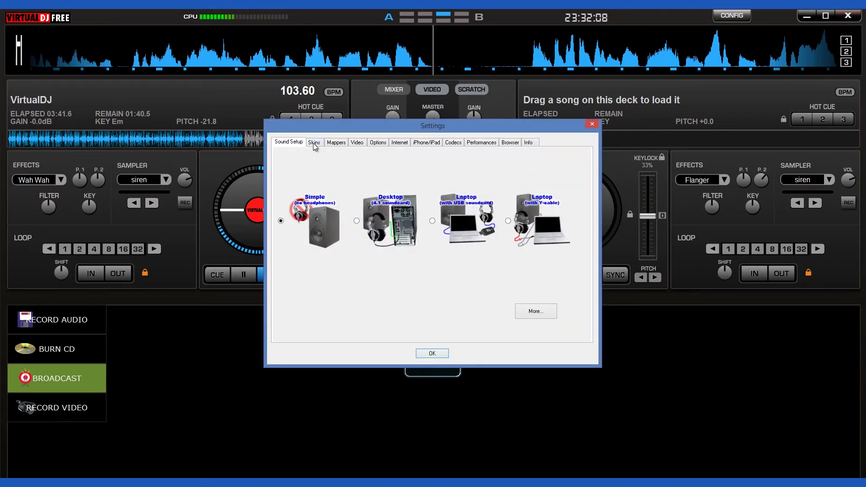
Try the 1280x1024 and 1280x800 two-deck skins, then apply the 1920x1200 two-deck skin
{"action": "left_click", "coordinate": [313, 143]}
{"action": "left_click", "coordinate": [322, 185]}
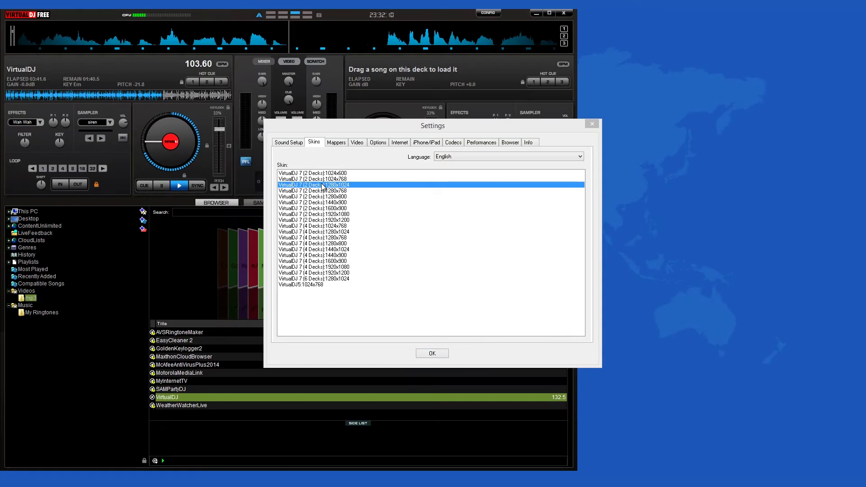
{"action": "left_click", "coordinate": [323, 197]}
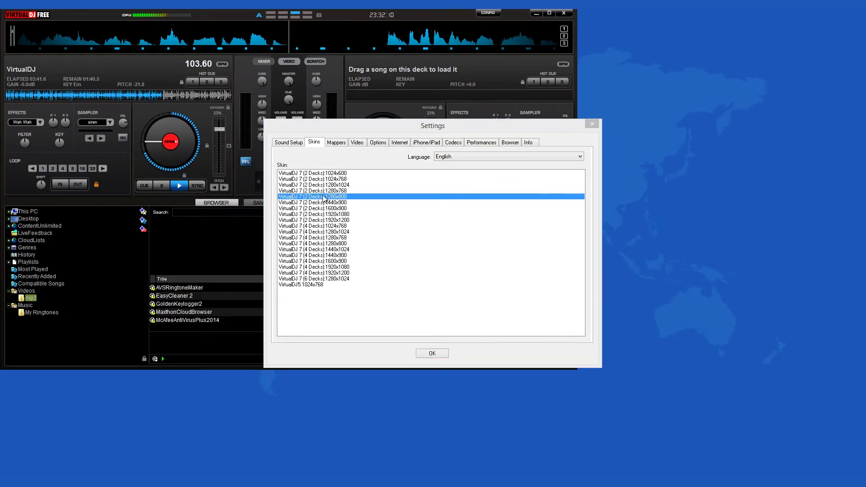
{"action": "left_click", "coordinate": [323, 220]}
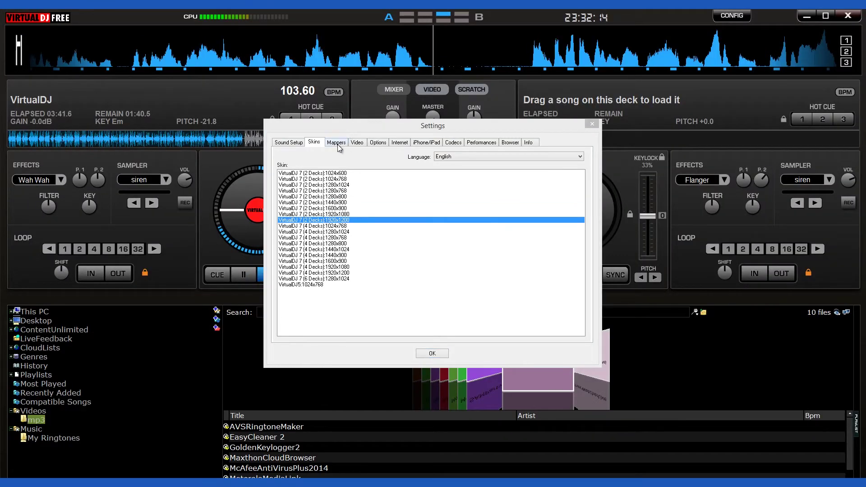
Review the Mappers, Video, Options, Network and Remote settings pages
{"action": "left_click", "coordinate": [339, 148]}
{"action": "left_click", "coordinate": [358, 146]}
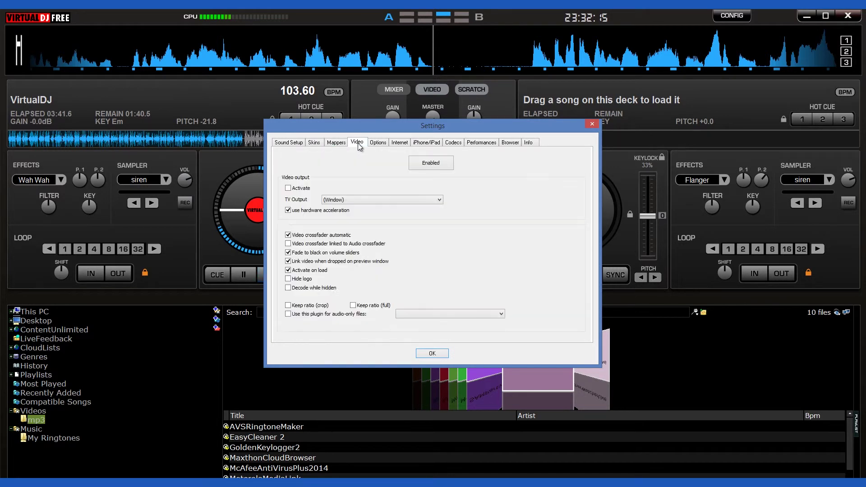
{"action": "left_click", "coordinate": [379, 143]}
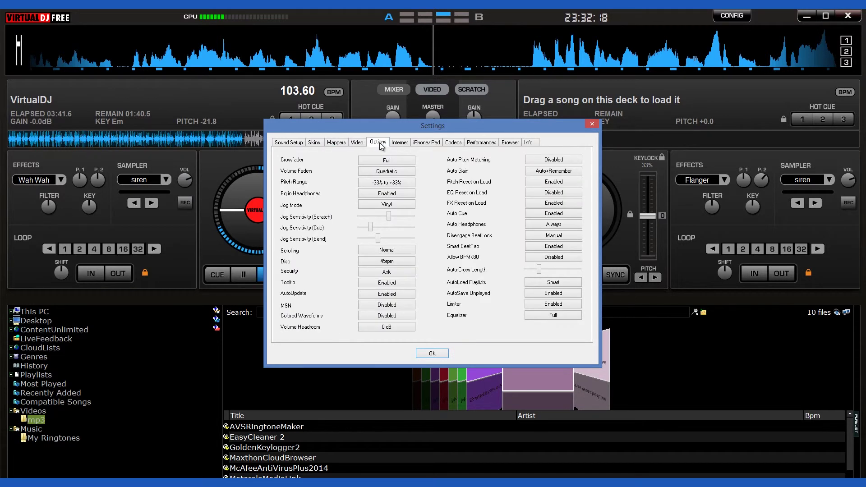
{"action": "left_click", "coordinate": [400, 143]}
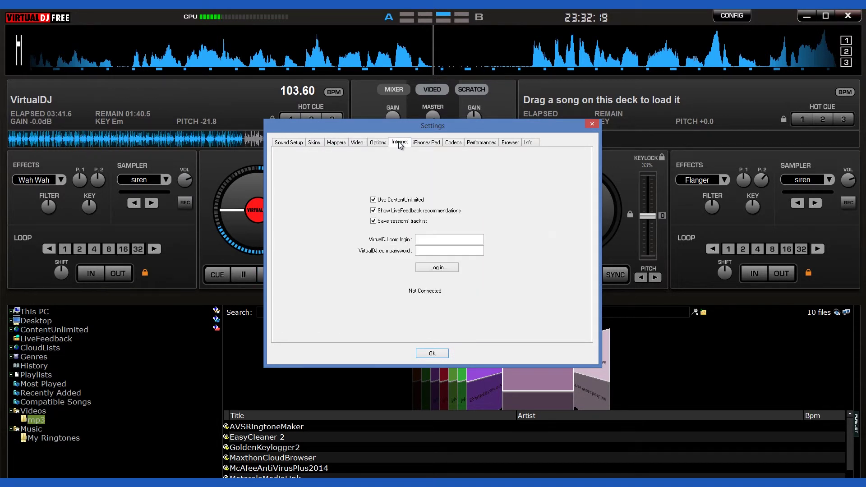
{"action": "left_click", "coordinate": [433, 143]}
Review the Codecs, Performance, Browser and Info pages, close Settings, and select the AVSRingtoneMaker track
{"action": "left_click", "coordinate": [454, 143]}
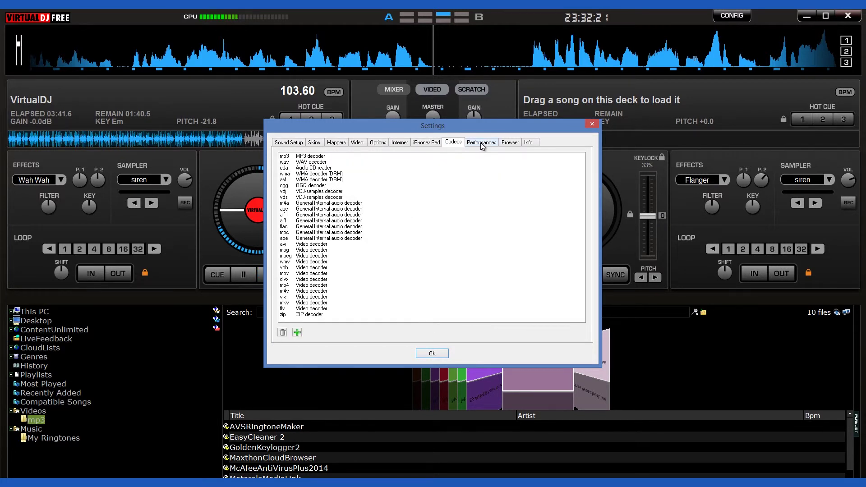
{"action": "left_click", "coordinate": [481, 143]}
{"action": "left_click", "coordinate": [515, 143]}
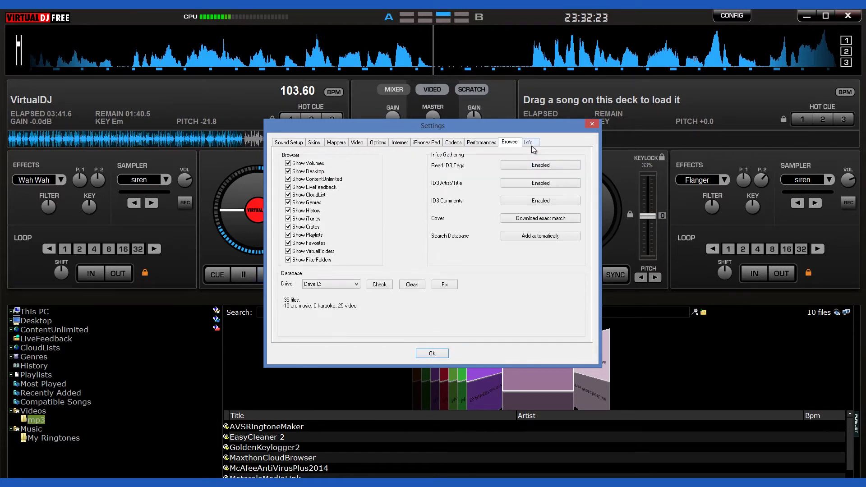
{"action": "left_click", "coordinate": [531, 144]}
{"action": "left_click", "coordinate": [592, 125]}
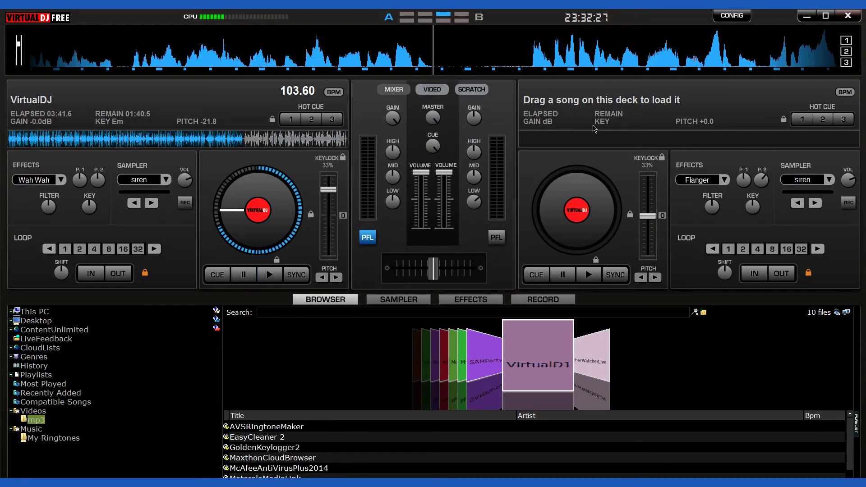
{"action": "left_click", "coordinate": [268, 426]}
Drag the AVSRingtoneMaker row upward from the browser file list
{"action": "left_click_drag", "start_coordinate": [269, 427], "coordinate": [302, 60]}
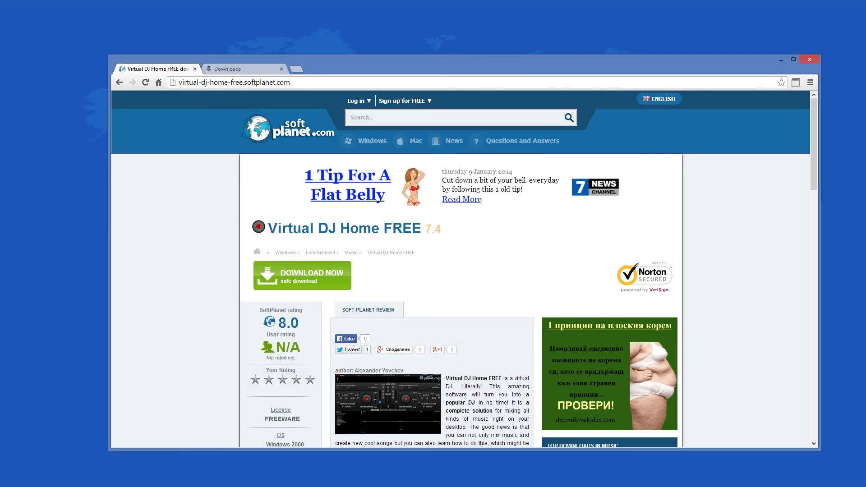
{"action": "scroll", "coordinate": [207, 239], "scroll_direction": "down", "scroll_amount": 8}
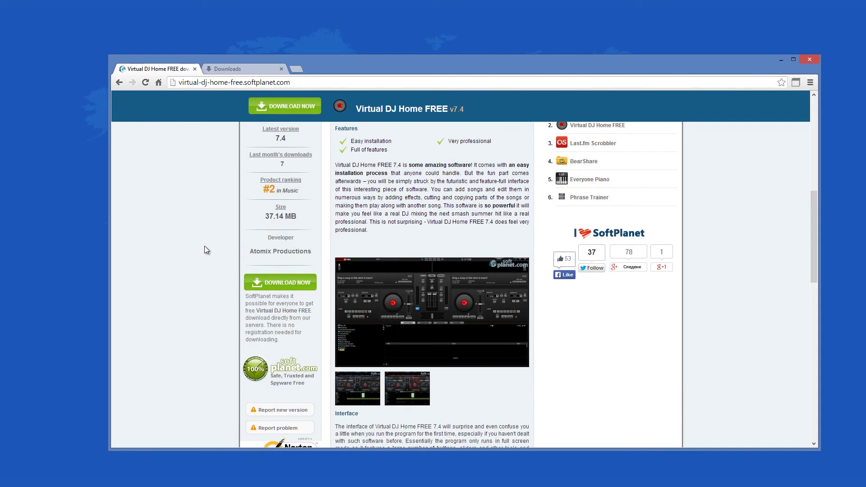
{"action": "scroll", "coordinate": [204, 248], "scroll_direction": "down", "scroll_amount": 5}
{"action": "scroll", "coordinate": [204, 248], "scroll_direction": "up", "scroll_amount": 15}
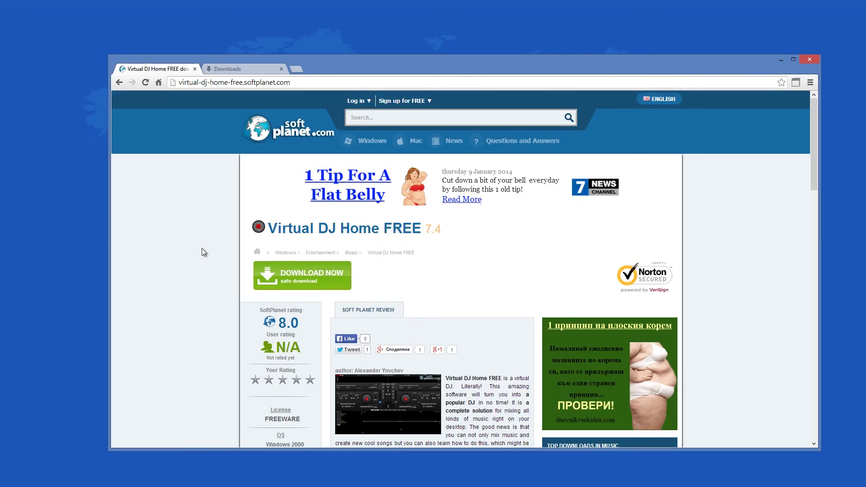